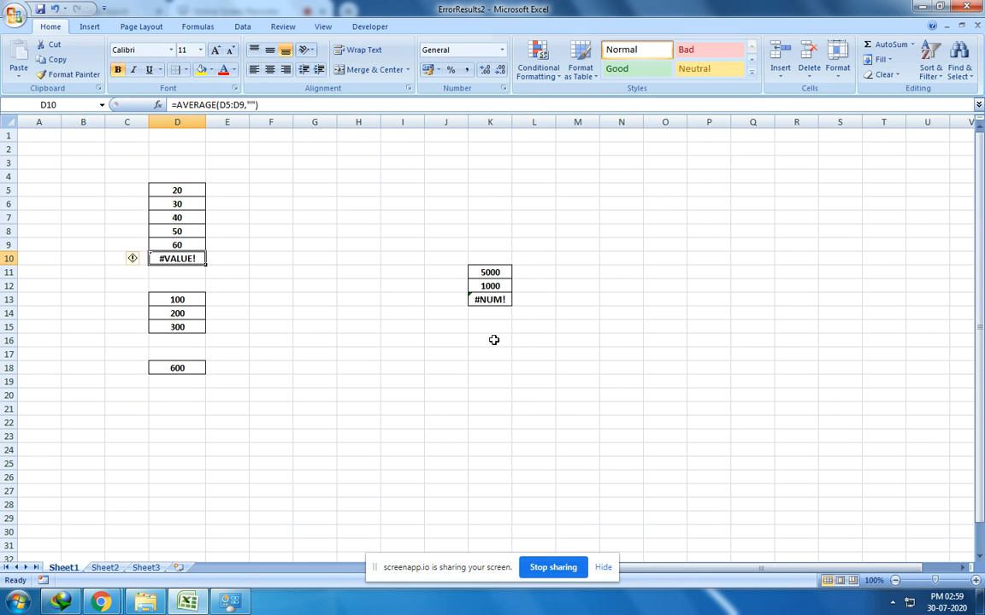
Inspect the formulas behind the error cell K13 and the total cell D18
left_click(499, 299)
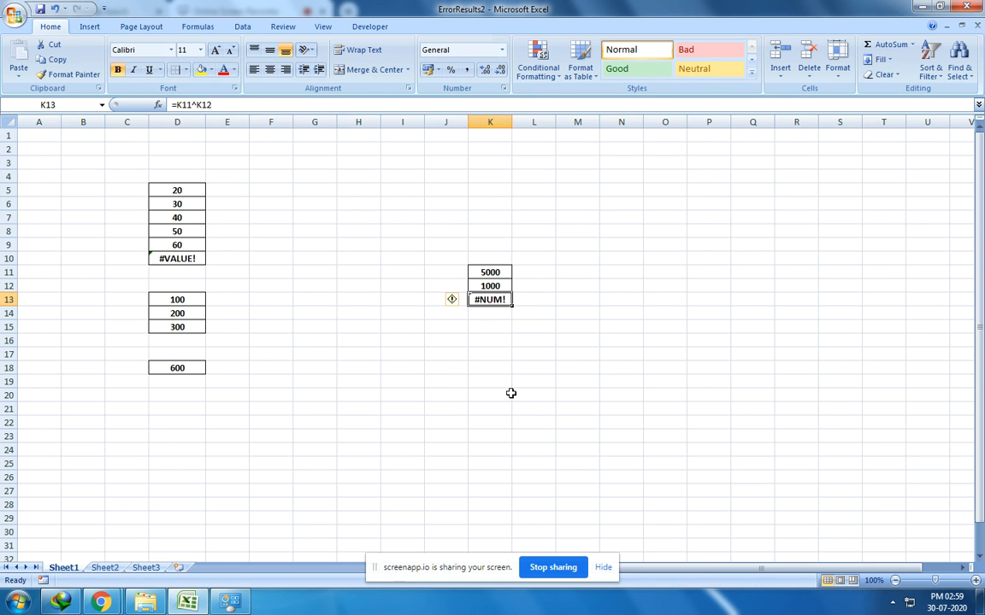
left_click(177, 369)
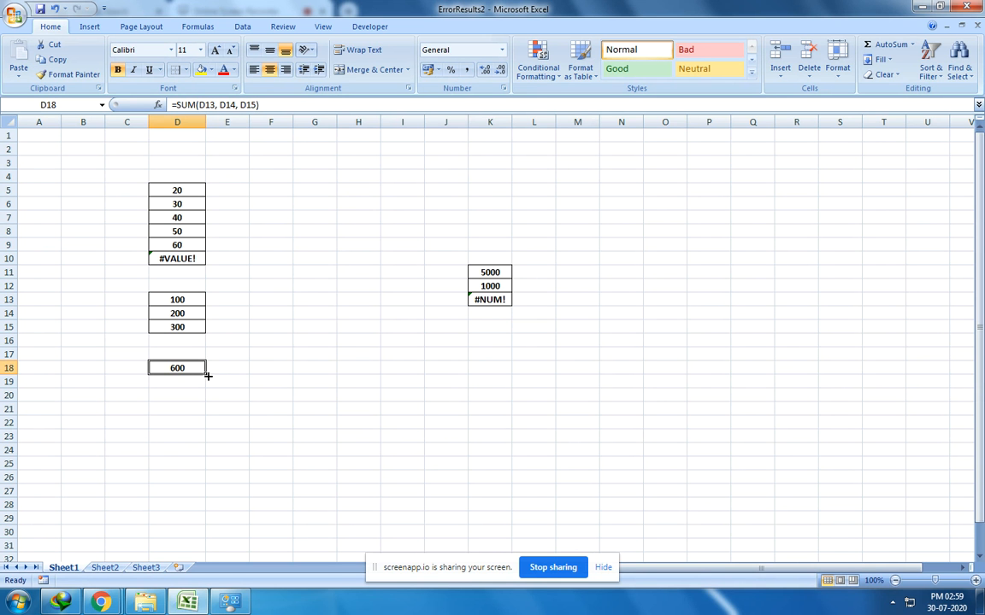
Remove the empty-text argument from the average formula in D10 so it reads =AVERAGE(D5:D9)
left_click(175, 258)
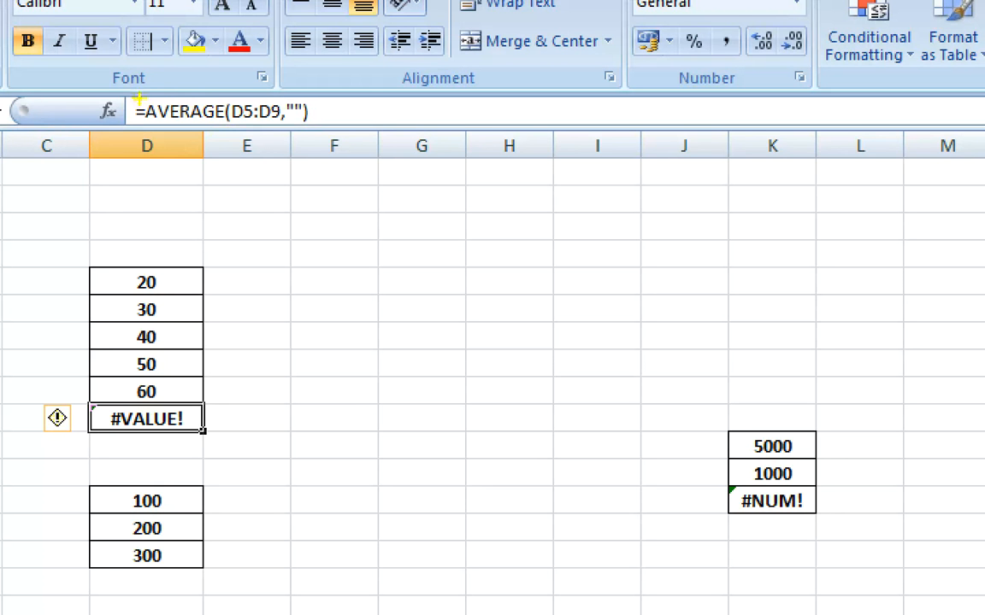
mouse_move(140, 99)
left_mouse_down()
mouse_move(206, 135)
mouse_move(373, 147)
left_mouse_up()
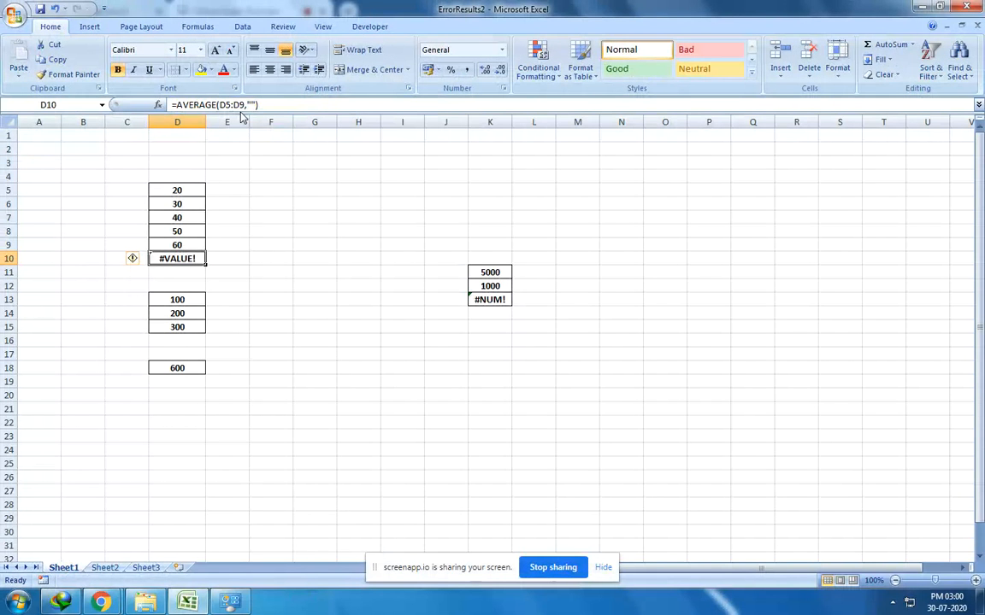
left_click_drag(245, 106, 256, 107)
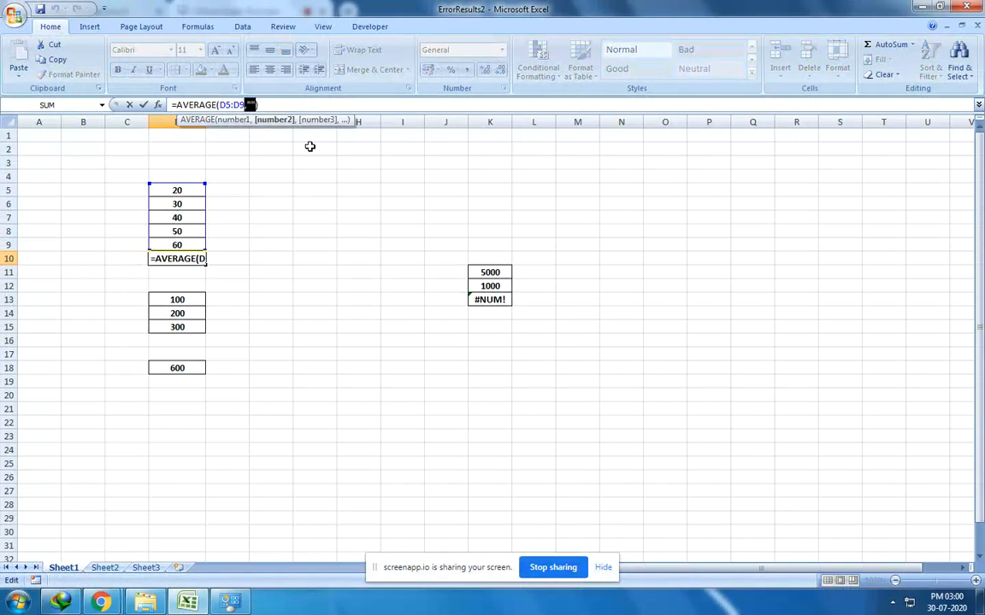
key("Delete")
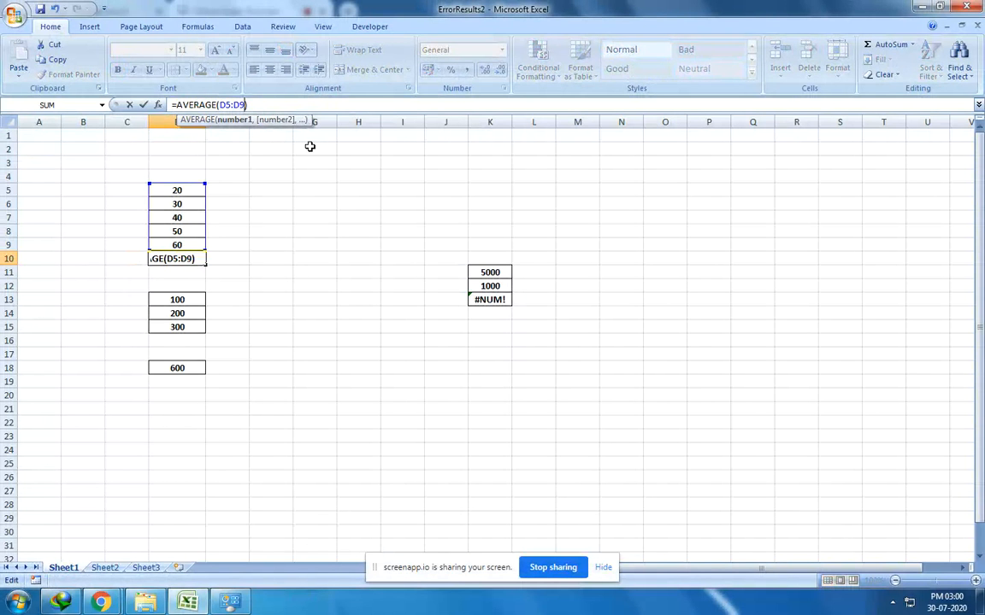
key("Return")
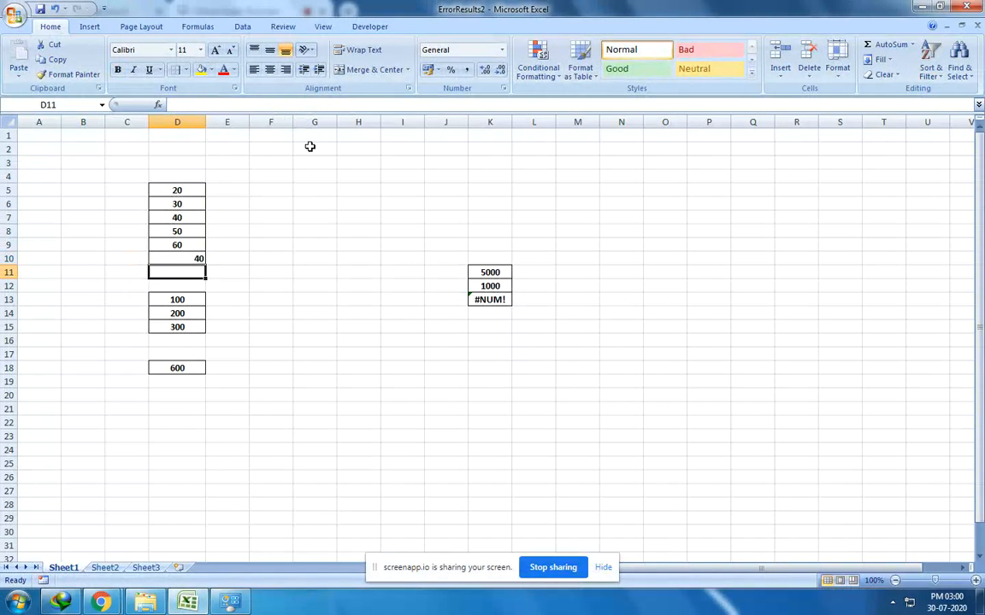
left_click(255, 258)
left_click(193, 259)
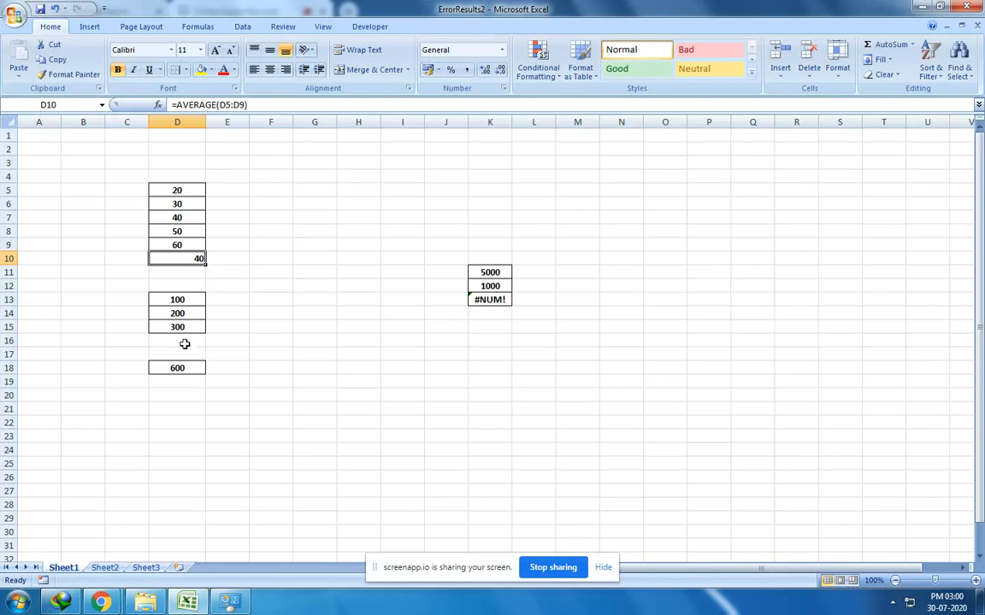
Delete row 14, which the sum formula in D18 refers to, and inspect the shifted formula in D17
left_click(192, 304)
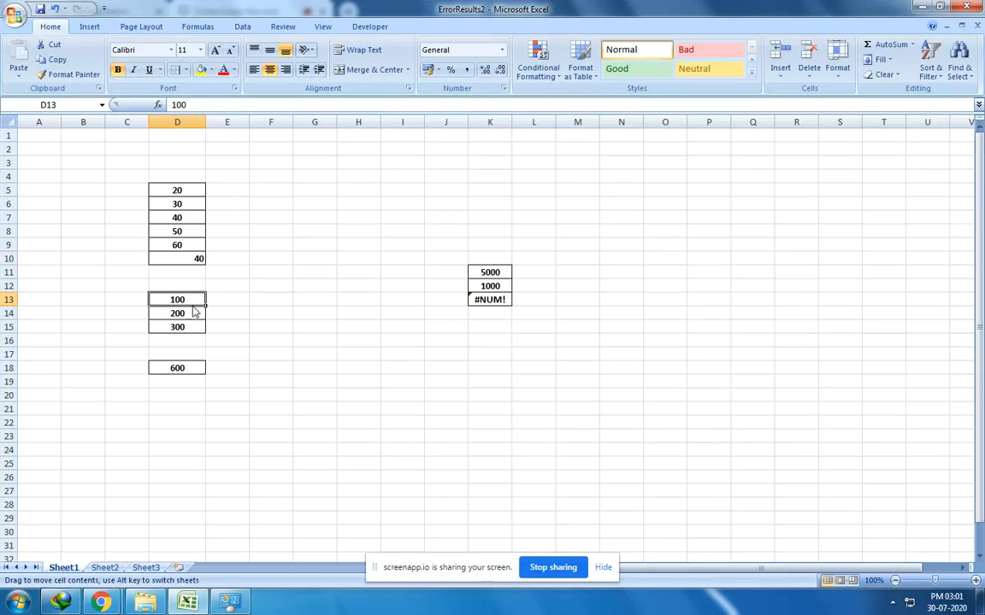
left_click(182, 369)
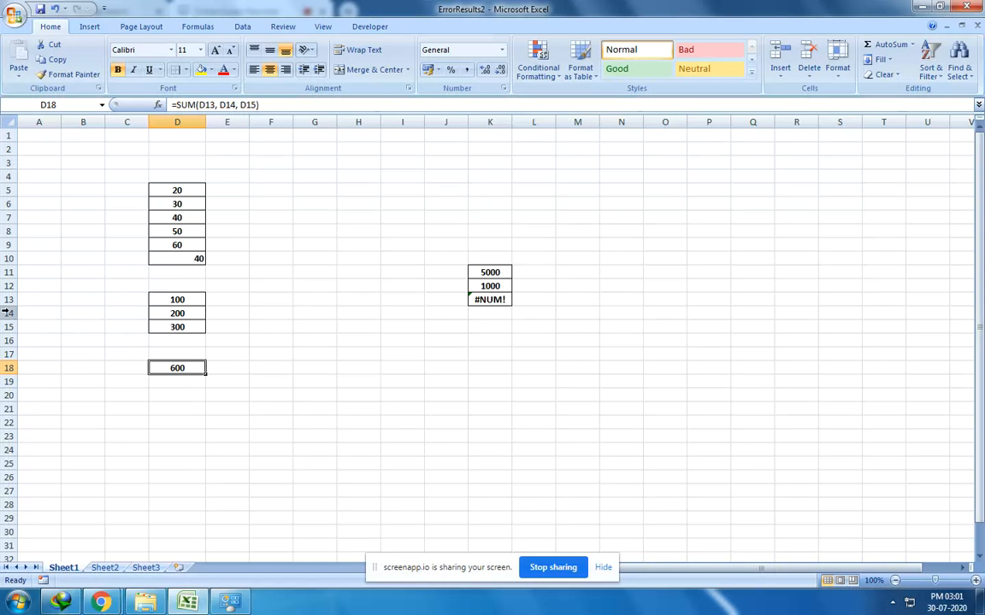
right_click(7, 312)
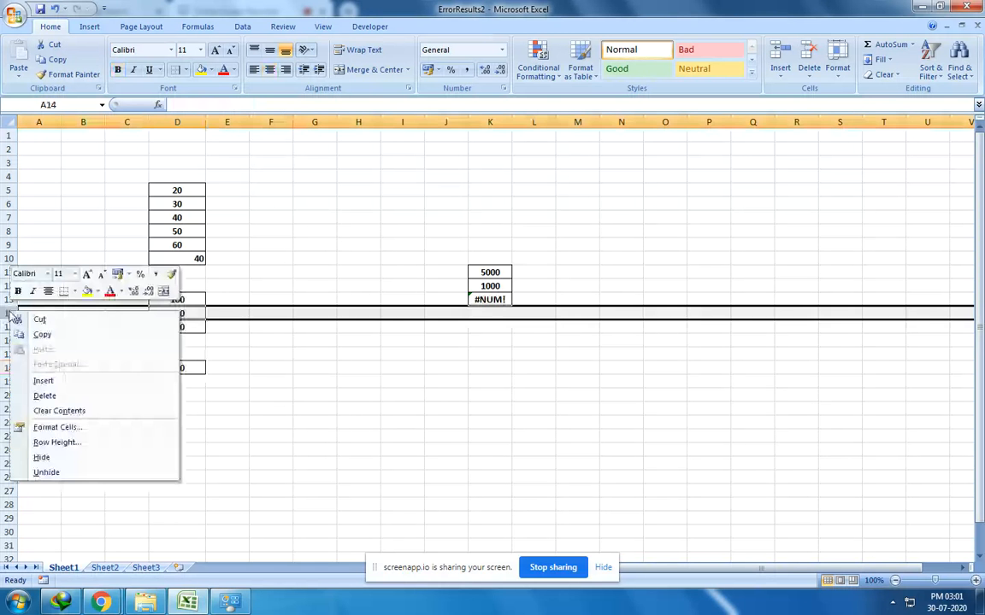
left_click(47, 396)
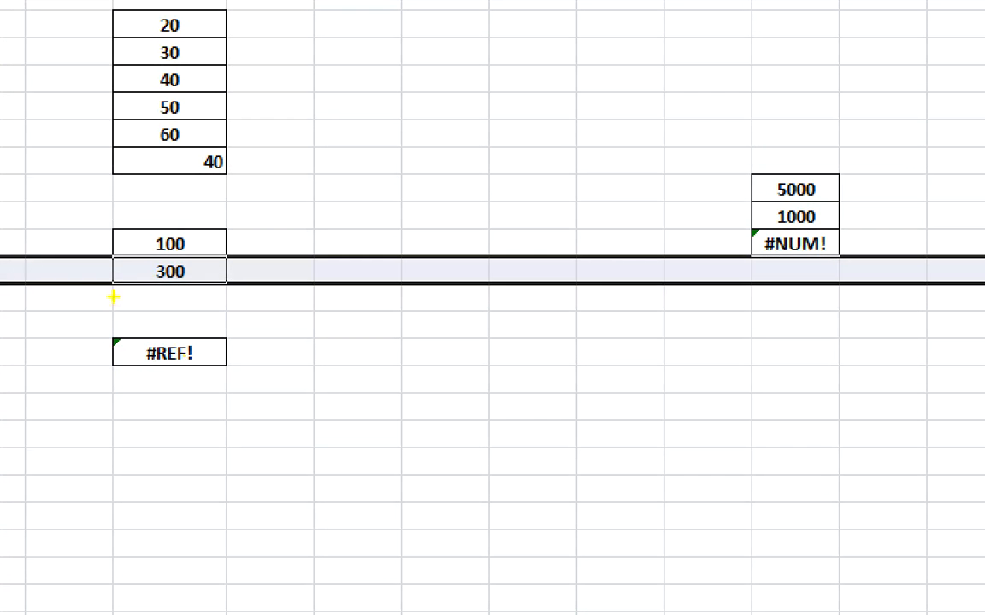
left_click_drag(103, 327, 317, 394)
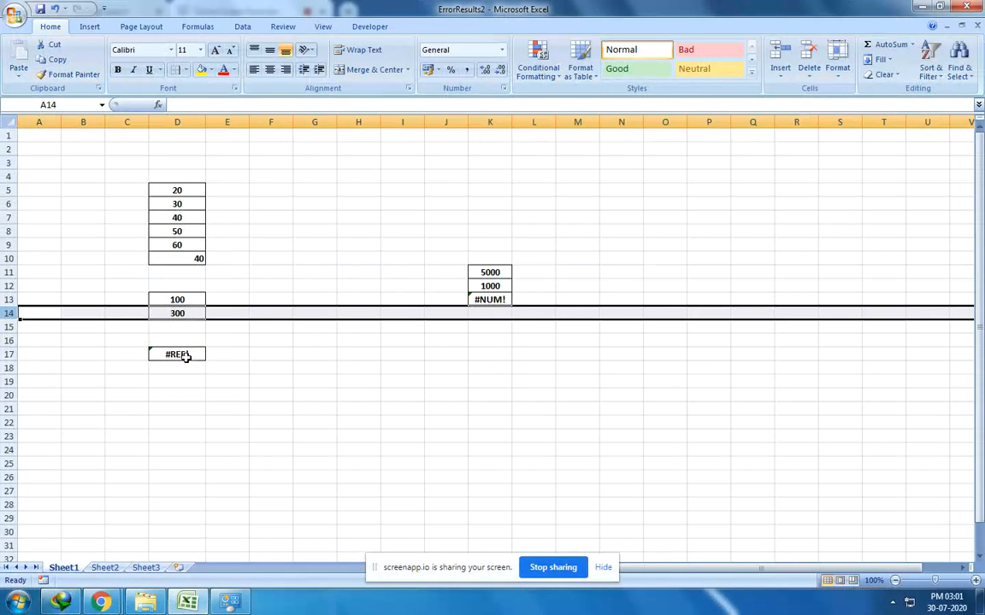
left_click(186, 357)
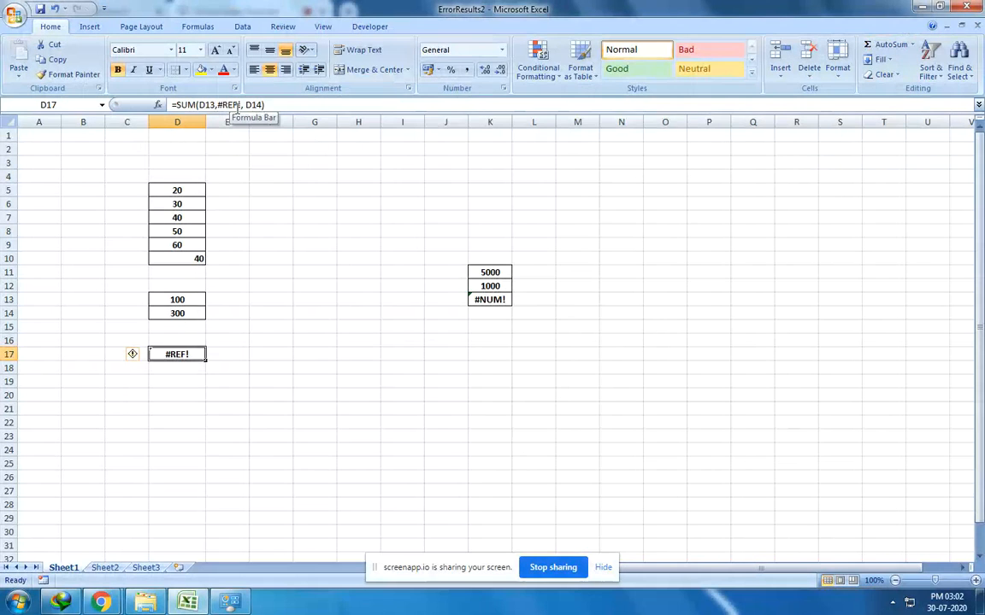
Undo the deletion of row 14 and recheck the sum formula in D18
key("ctrl+z")
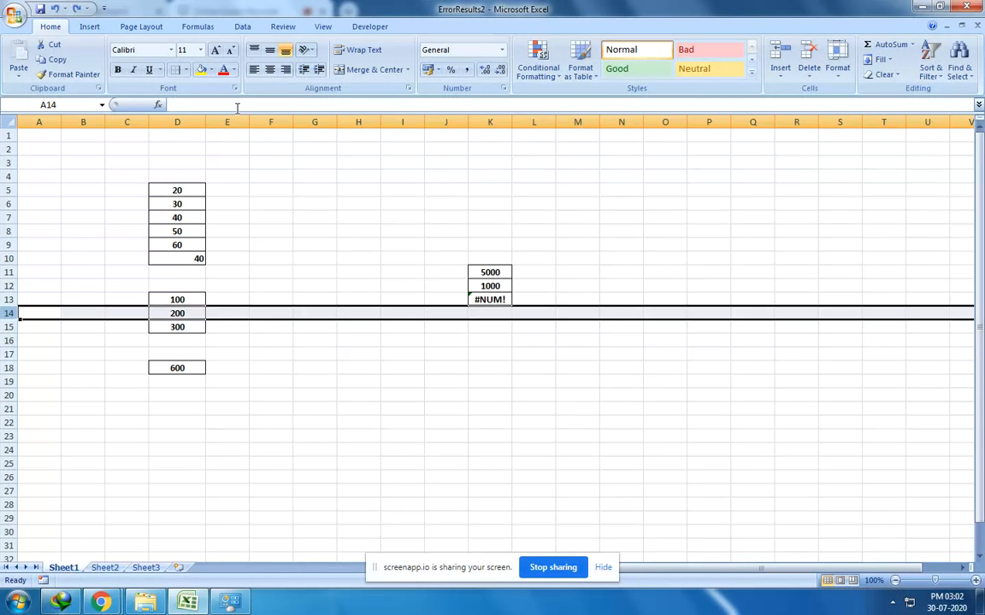
left_click(177, 326)
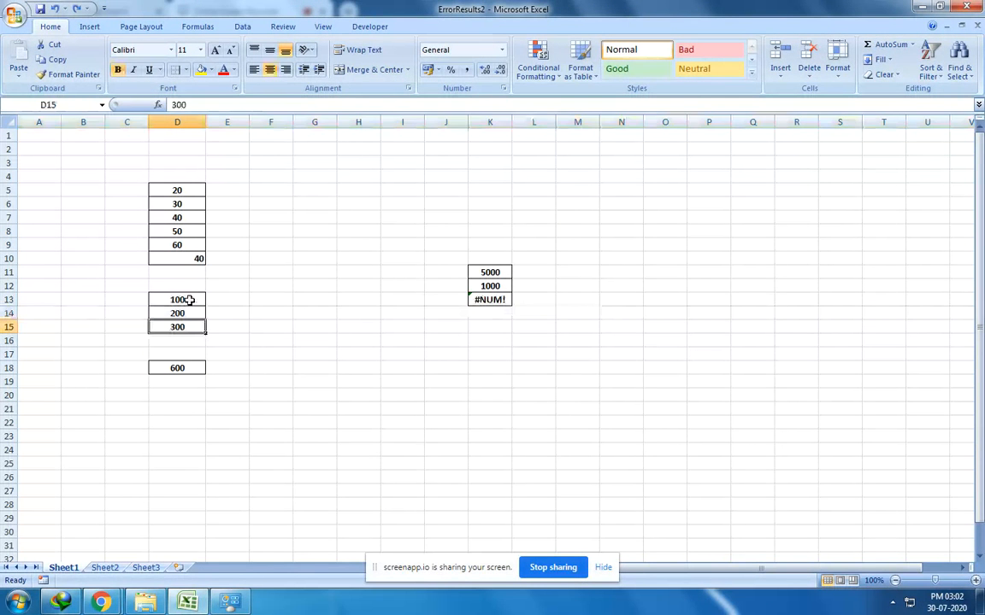
left_click(188, 369)
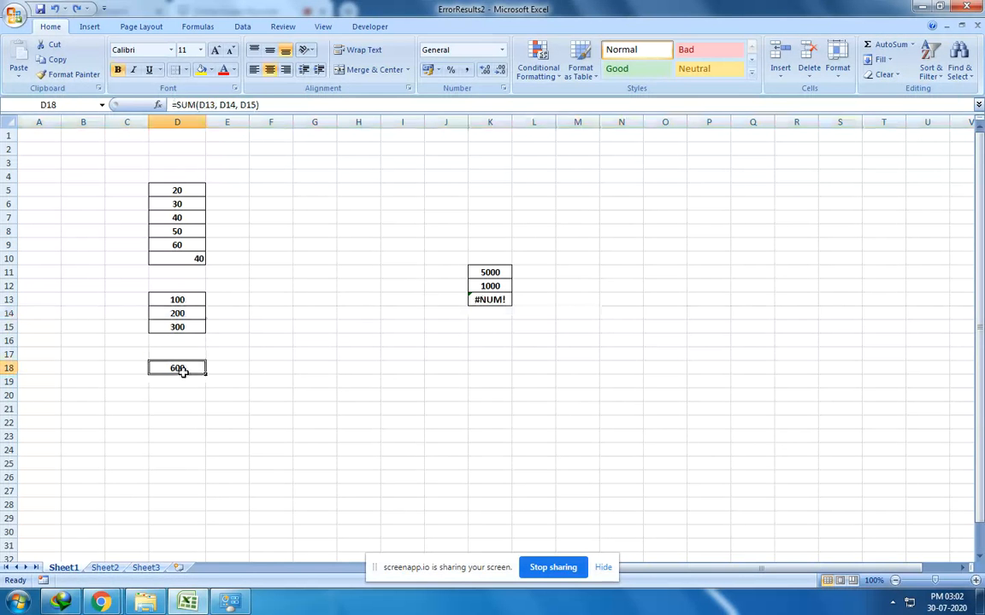
Examine the power formula in K13 together with its input cells K11 and K12
left_click(505, 300)
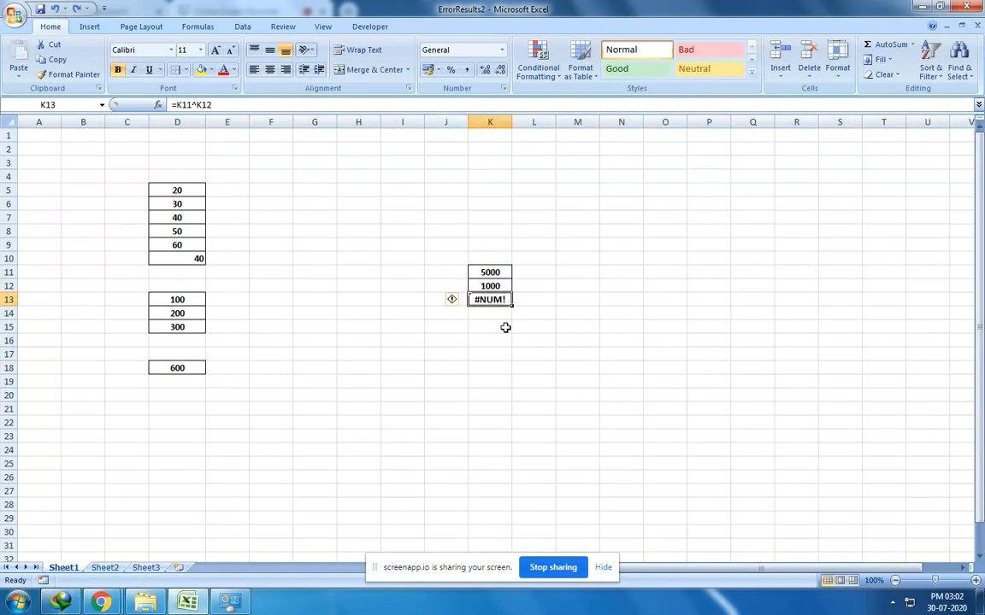
left_click(492, 270)
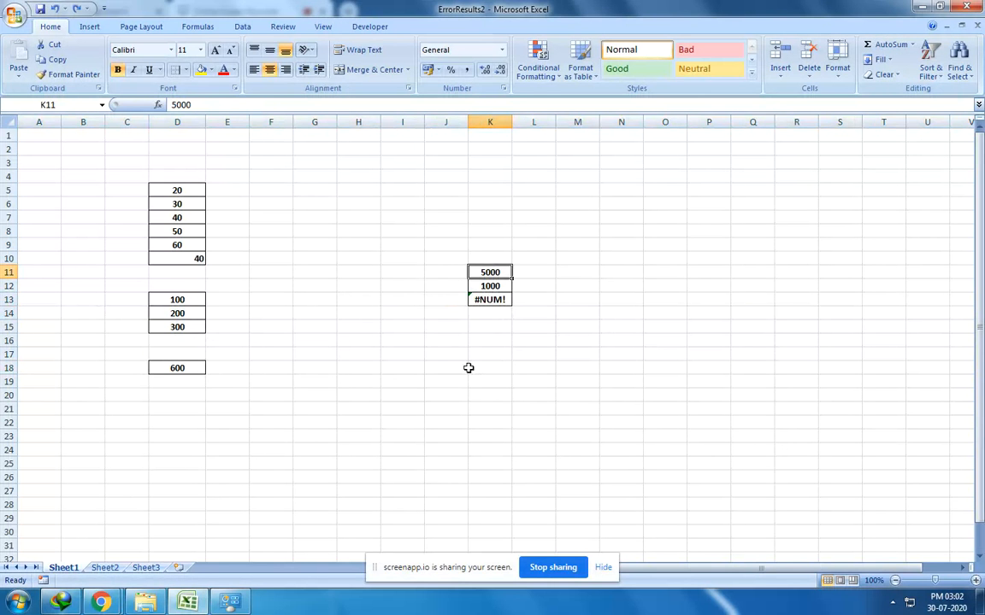
left_click(492, 298)
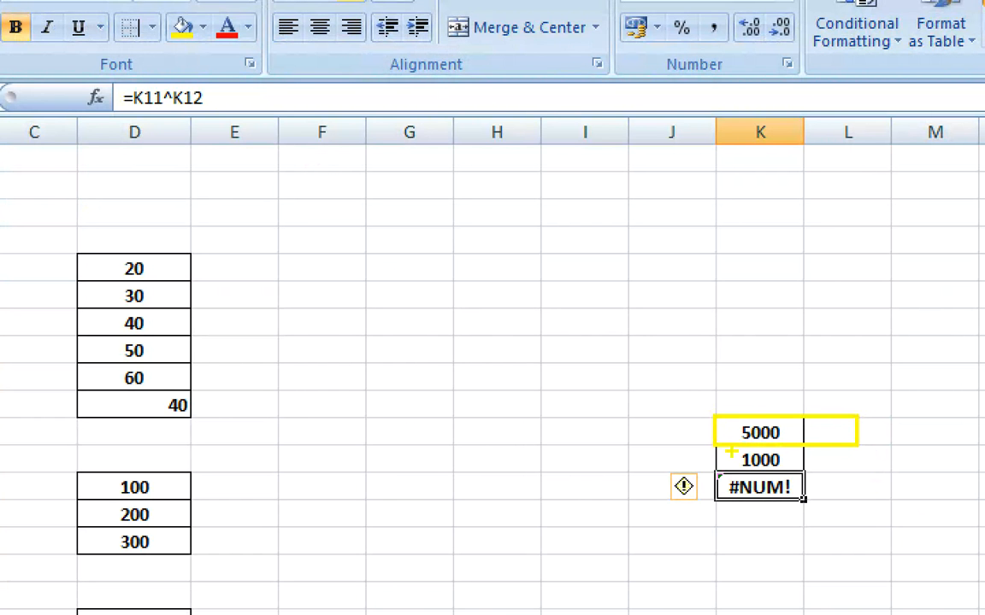
mouse_move(705, 439)
left_mouse_down()
mouse_move(826, 485)
mouse_move(872, 489)
left_mouse_up()
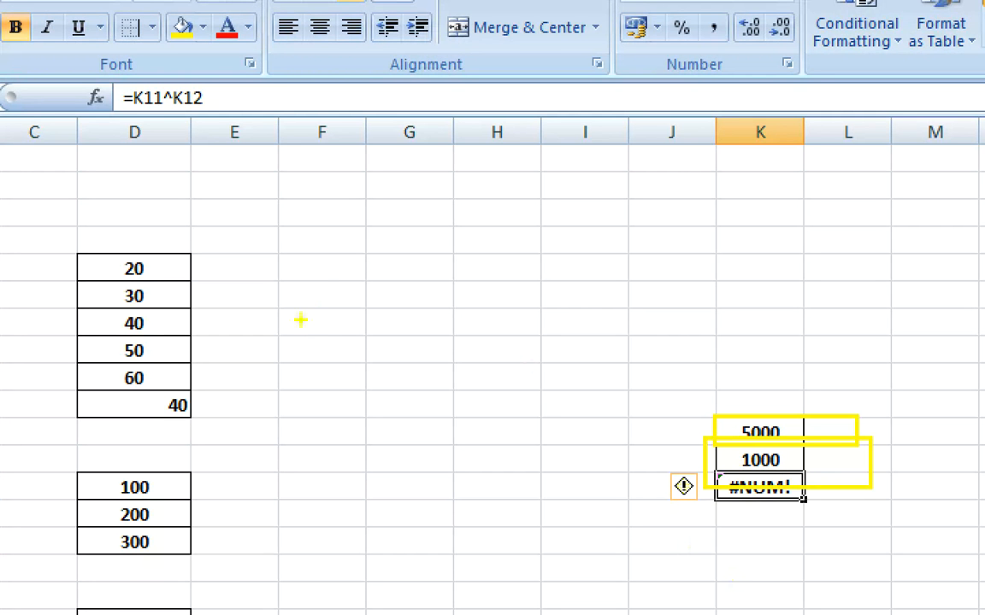
mouse_move(324, 282)
left_mouse_down()
mouse_move(294, 282)
mouse_move(263, 301)
mouse_move(290, 309)
mouse_move(275, 337)
left_mouse_up()
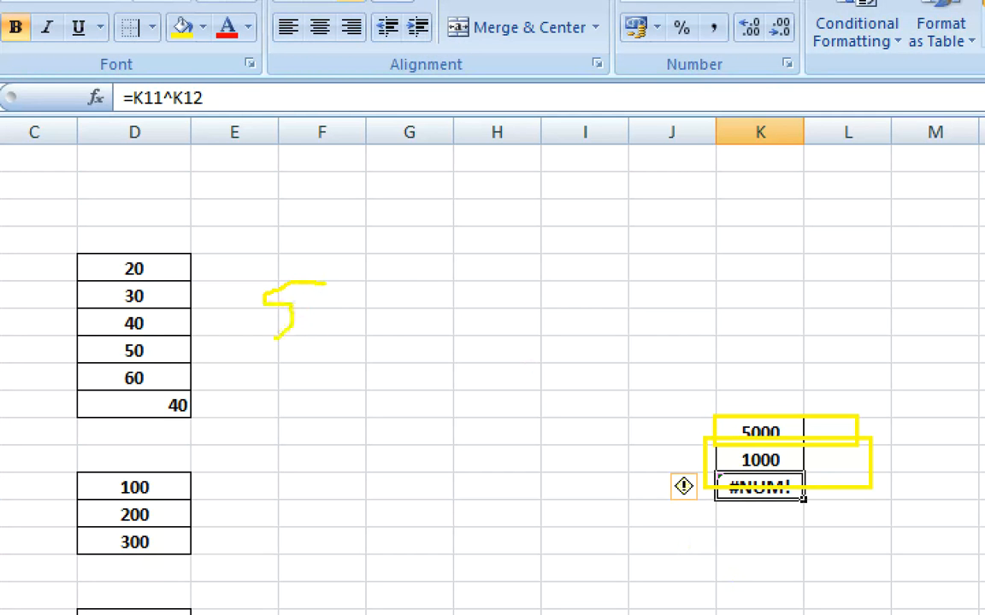
mouse_move(345, 270)
left_mouse_down()
mouse_move(346, 257)
mouse_move(331, 282)
left_mouse_up()
mouse_move(444, 272)
left_mouse_down()
mouse_move(439, 279)
mouse_move(510, 284)
mouse_move(424, 280)
left_mouse_up()
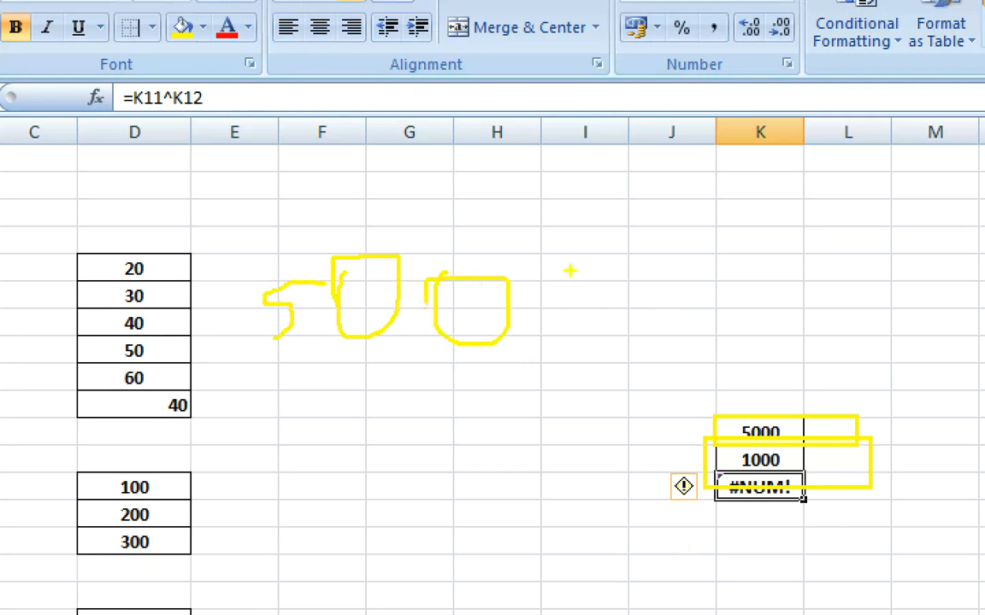
mouse_move(564, 272)
left_mouse_down()
mouse_move(567, 347)
mouse_move(603, 274)
mouse_move(554, 328)
left_mouse_up()
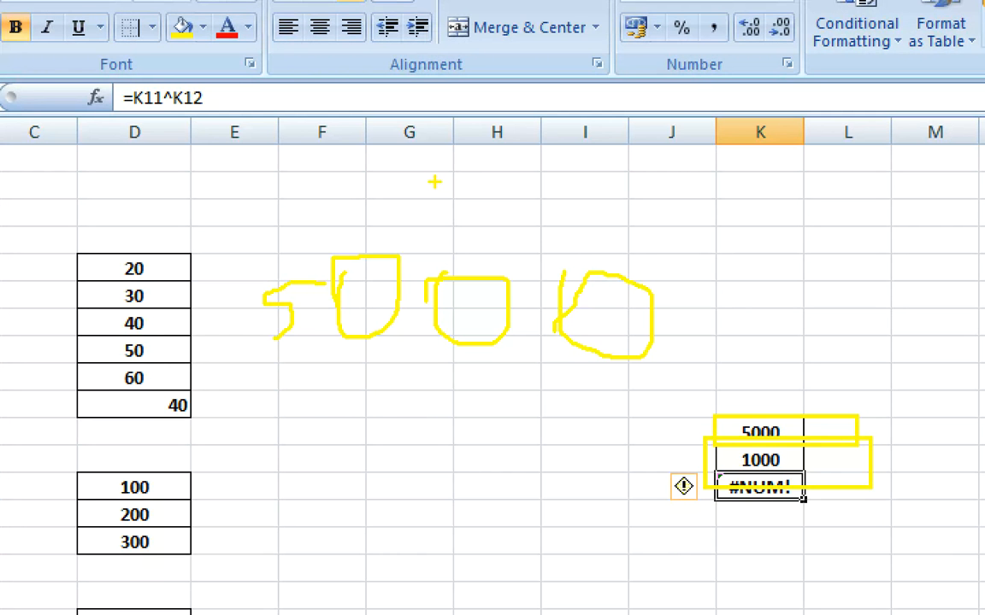
key("Escape")
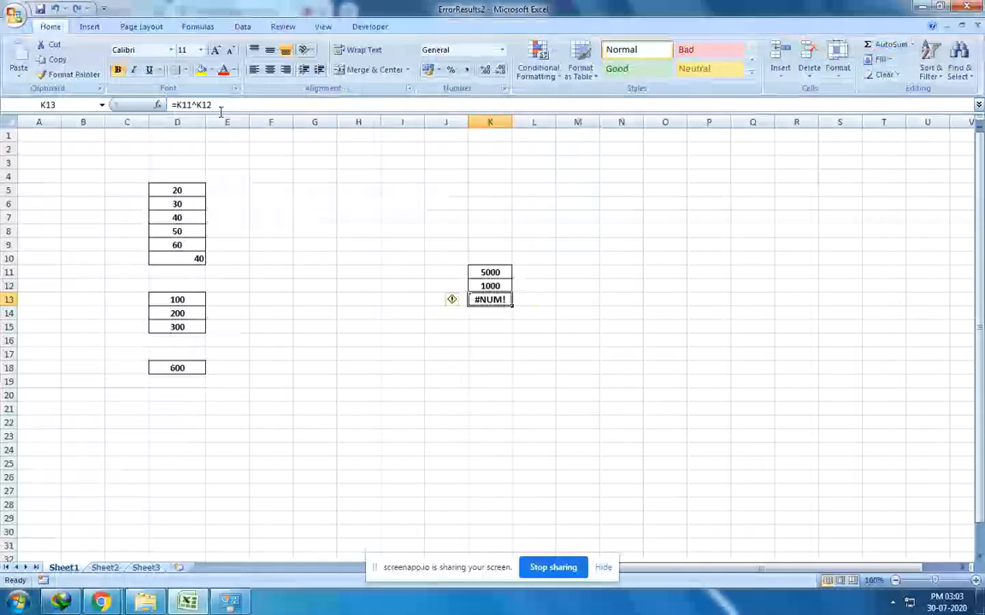
Set the exponent in K12 to 10 and check the result cell K13
double_click(503, 285)
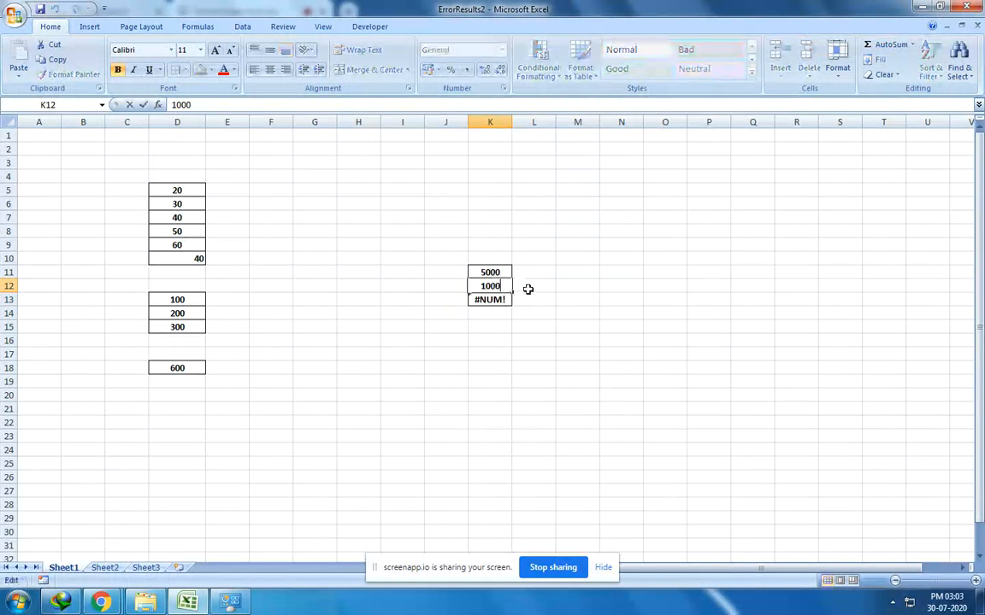
key("BackSpace")
key("BackSpace")
left_click(528, 289)
left_click(487, 300)
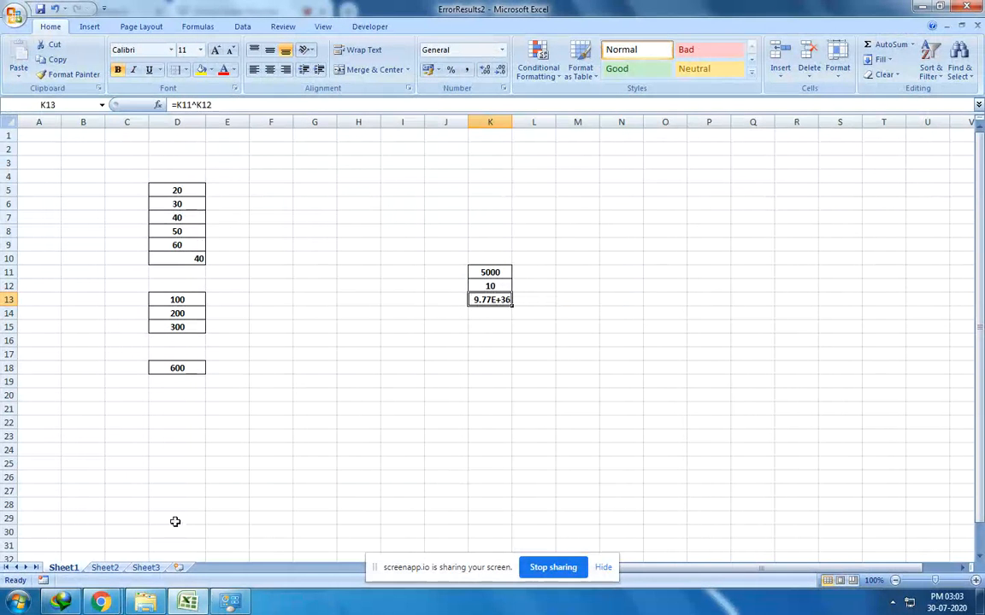
Switch to Sheet2, clear the value in D8 and review the numbers in D4:D7
left_click(103, 566)
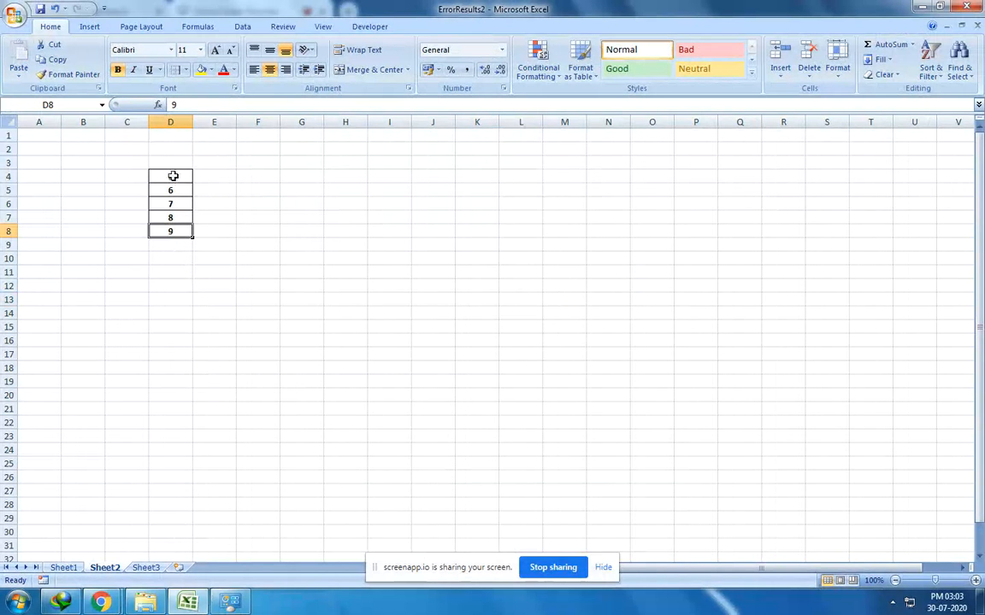
key("Delete")
left_click(174, 177)
left_click_drag(174, 177, 177, 218)
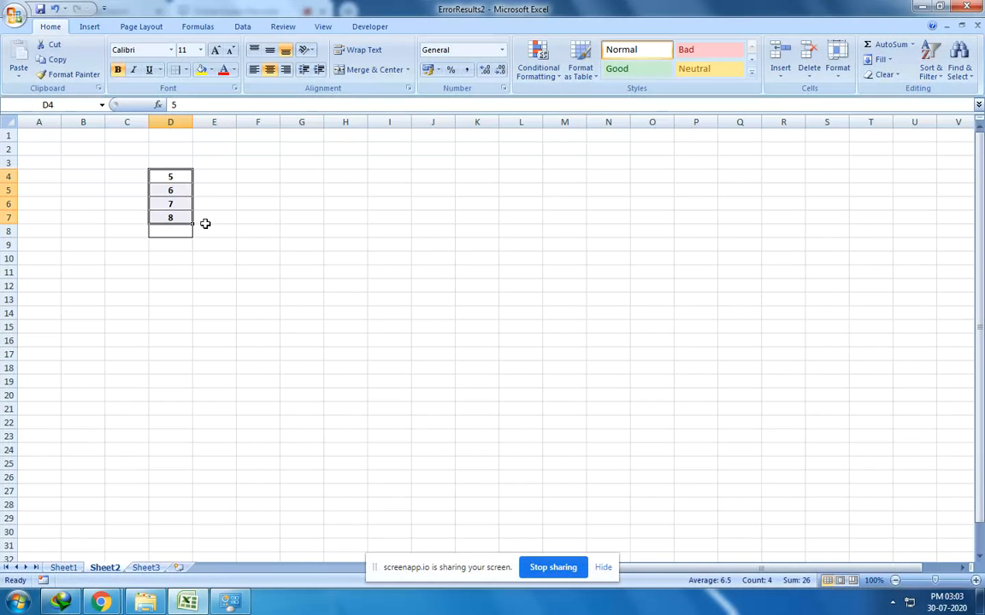
Insert an AutoSum total of D4:D7 in cell D8
left_click(170, 230)
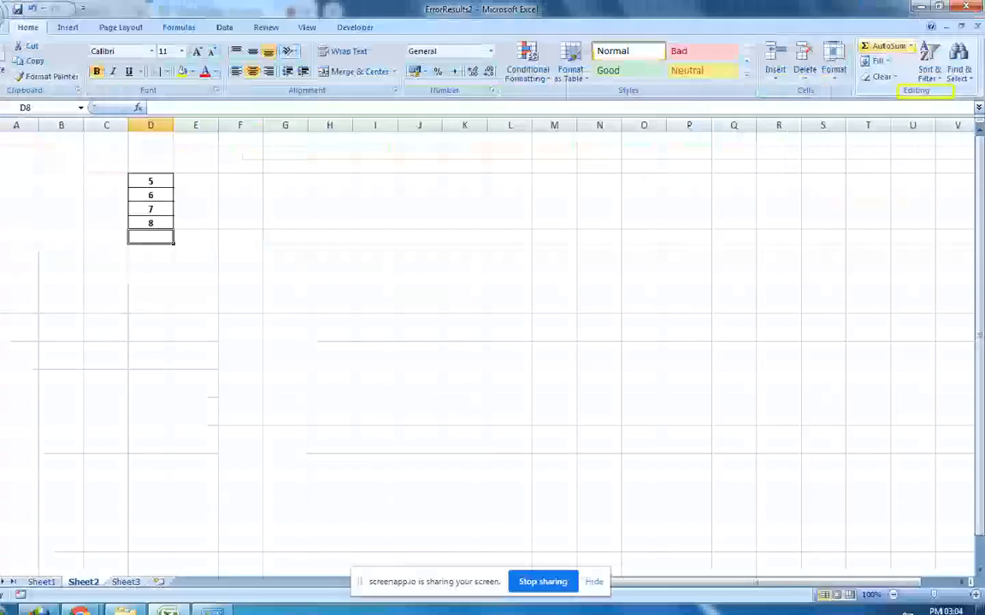
left_click(866, 88)
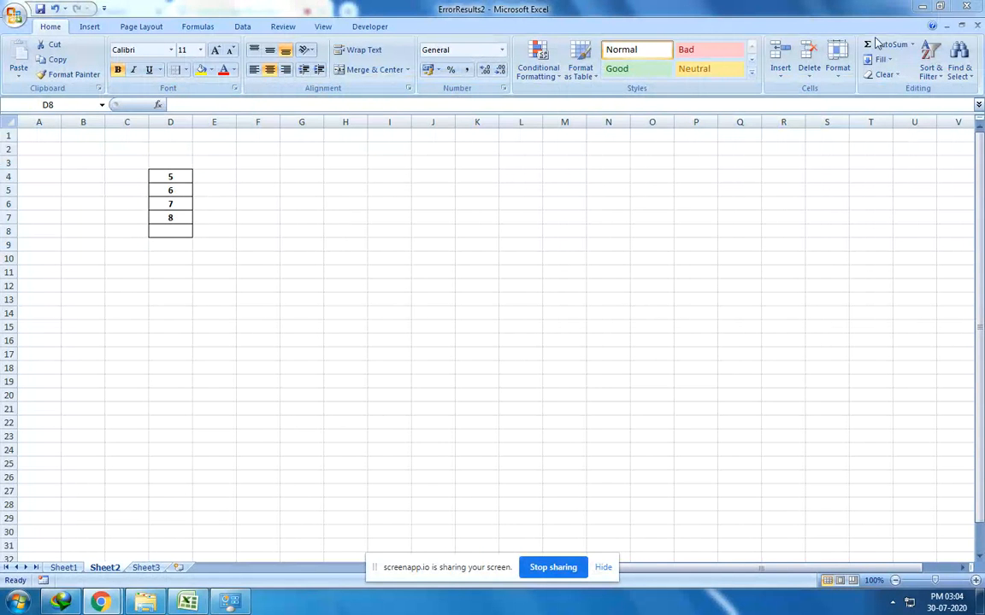
left_click(912, 48)
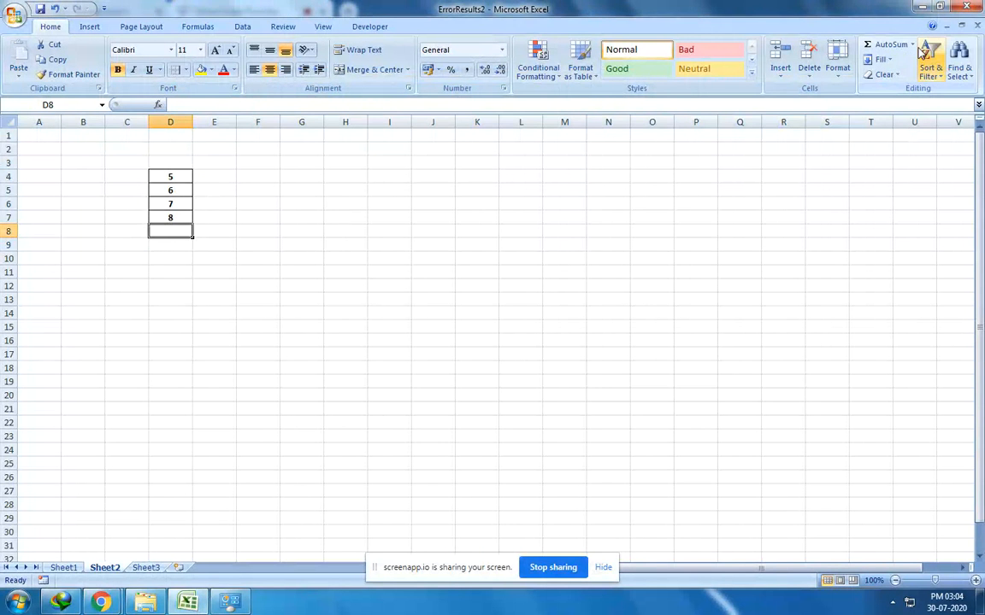
left_click(913, 45)
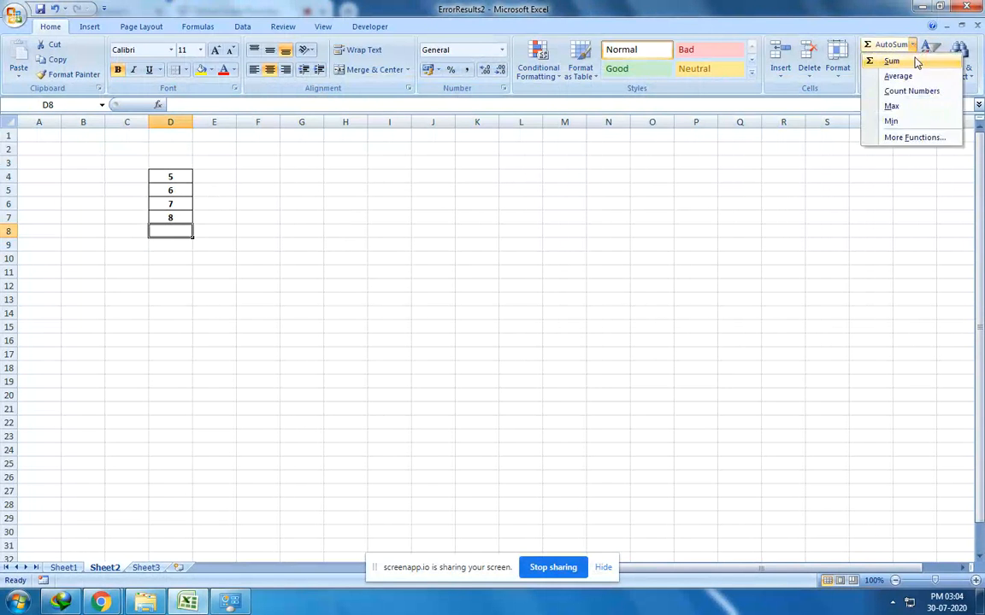
left_click(914, 60)
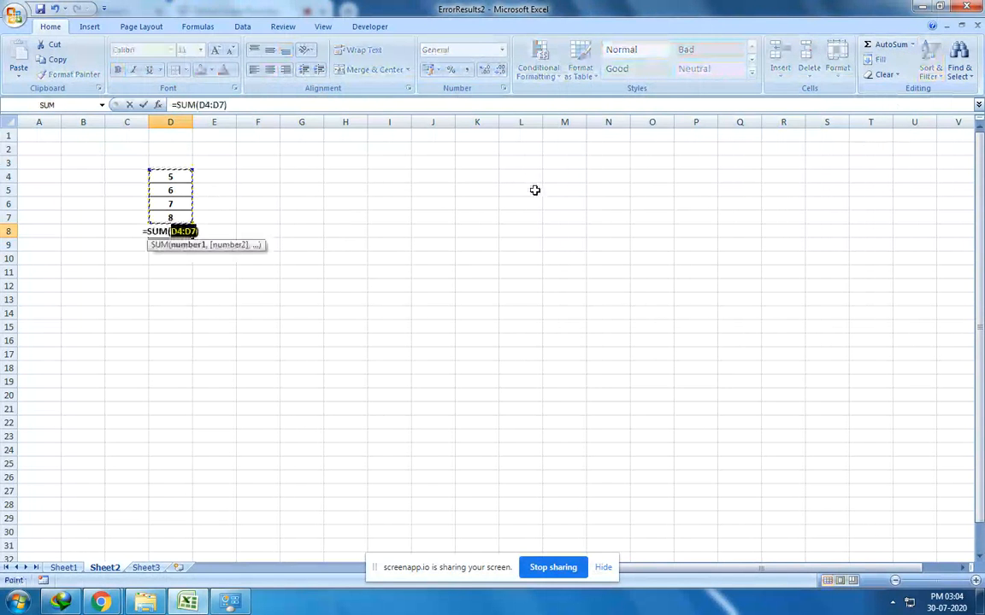
left_click(209, 232)
key("Return")
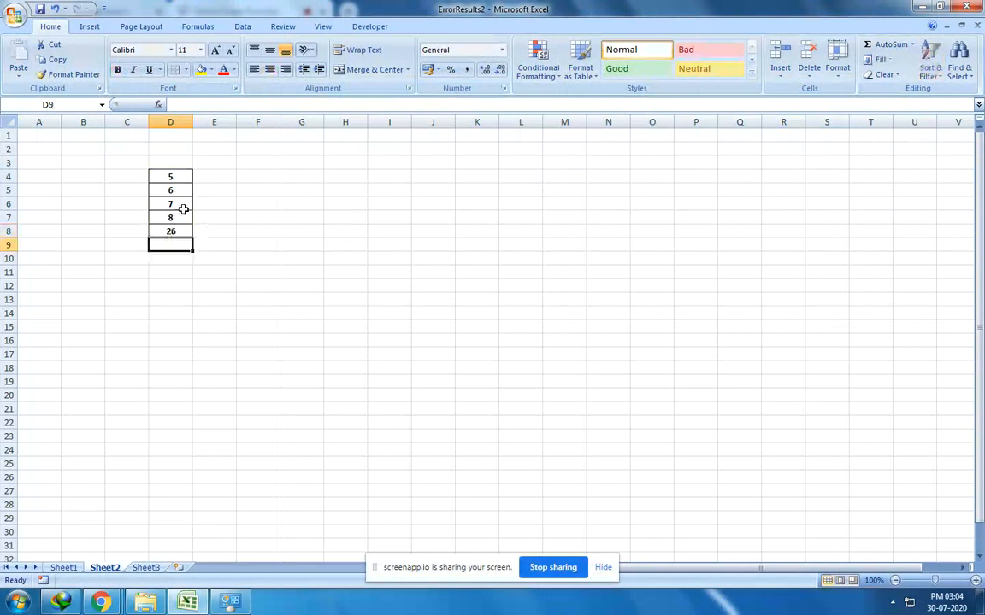
Replace the formula in cell D8 with the AutoSum Average function over D4:D7
left_click(171, 232)
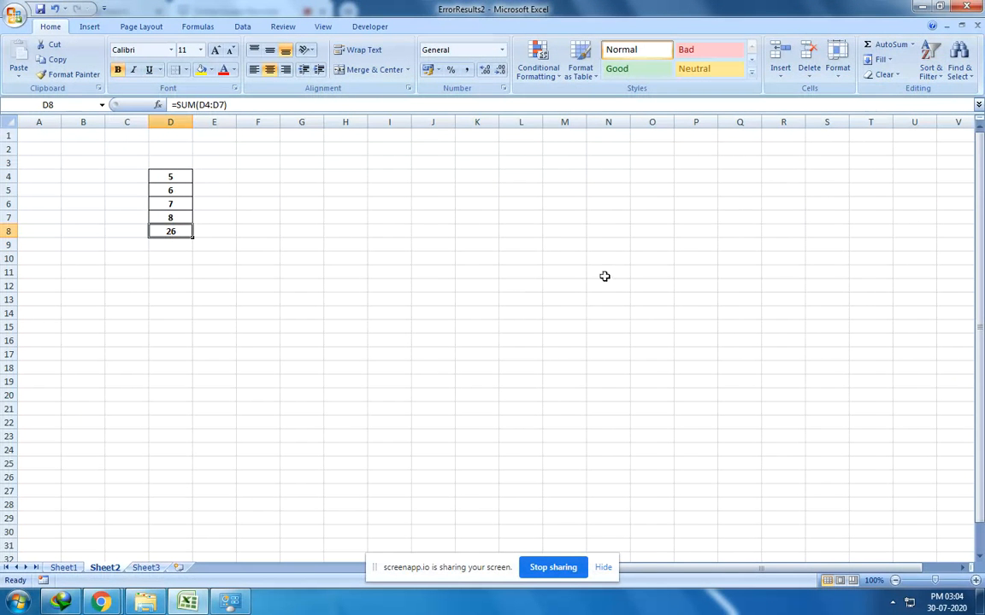
left_click(913, 46)
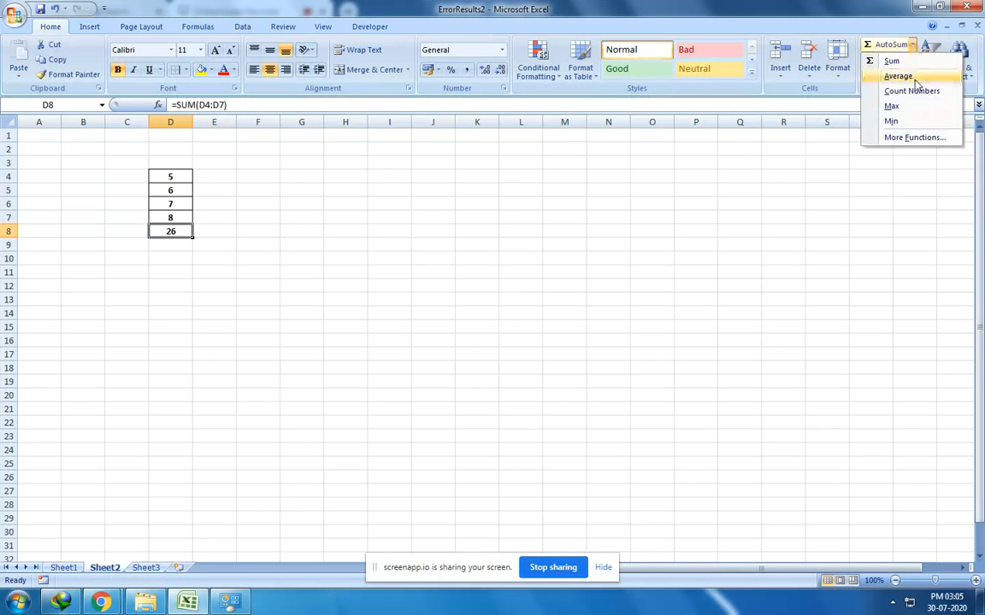
left_click(899, 77)
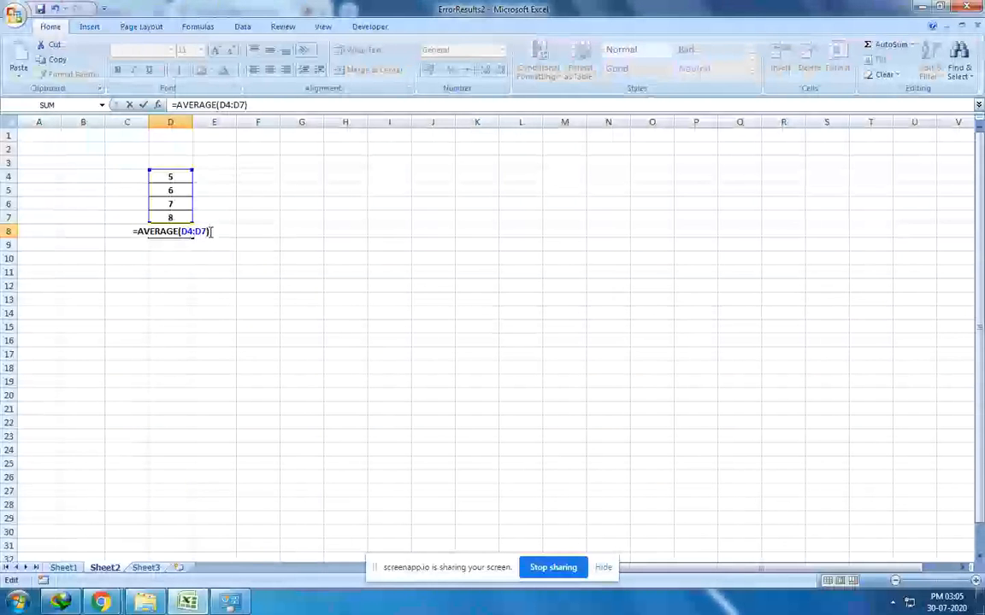
key("Return")
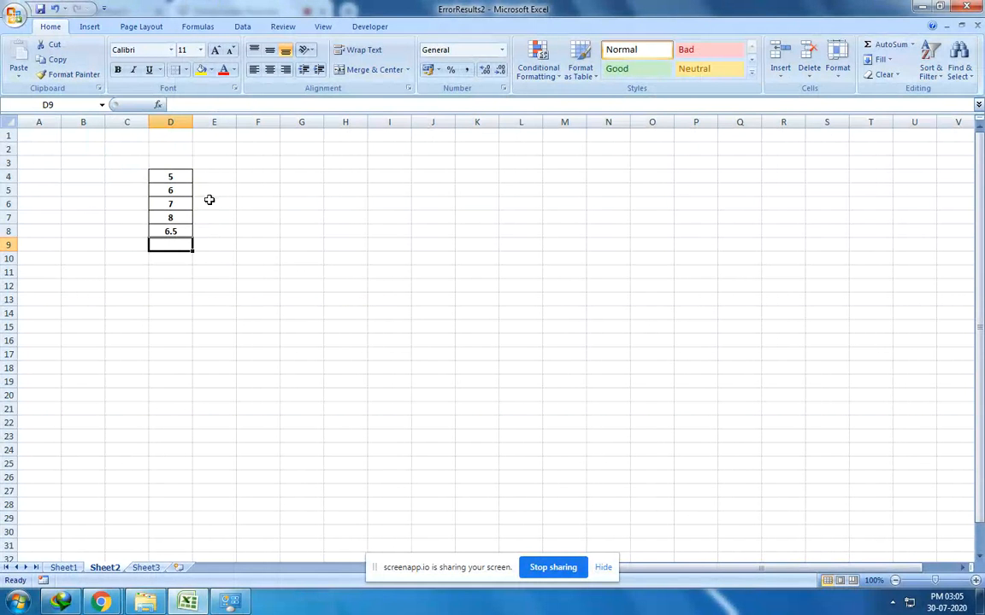
Replace the formula in D8 with the AutoSum Count Numbers function over the range D4:D7
left_click(176, 231)
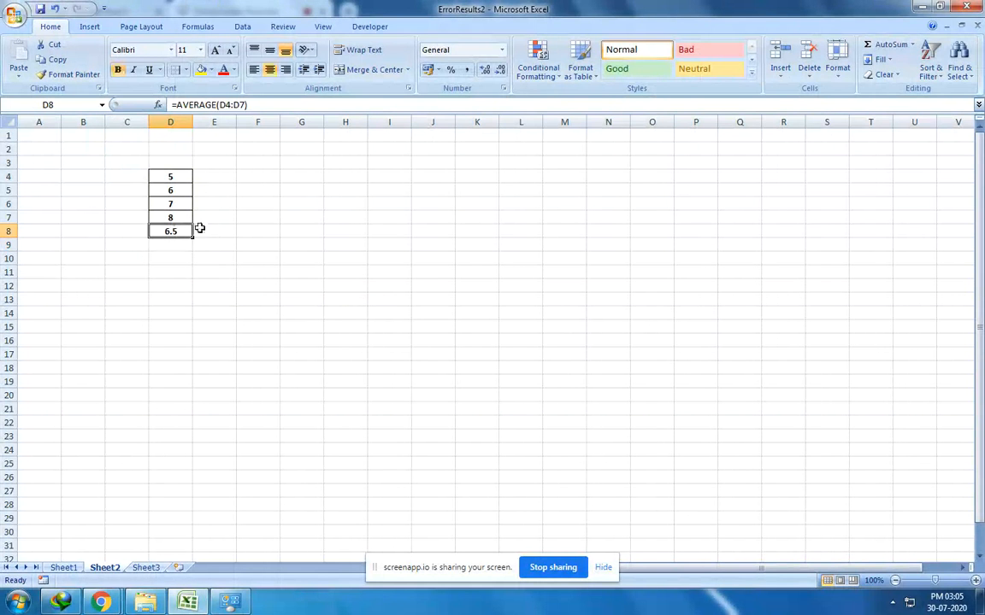
left_click(912, 45)
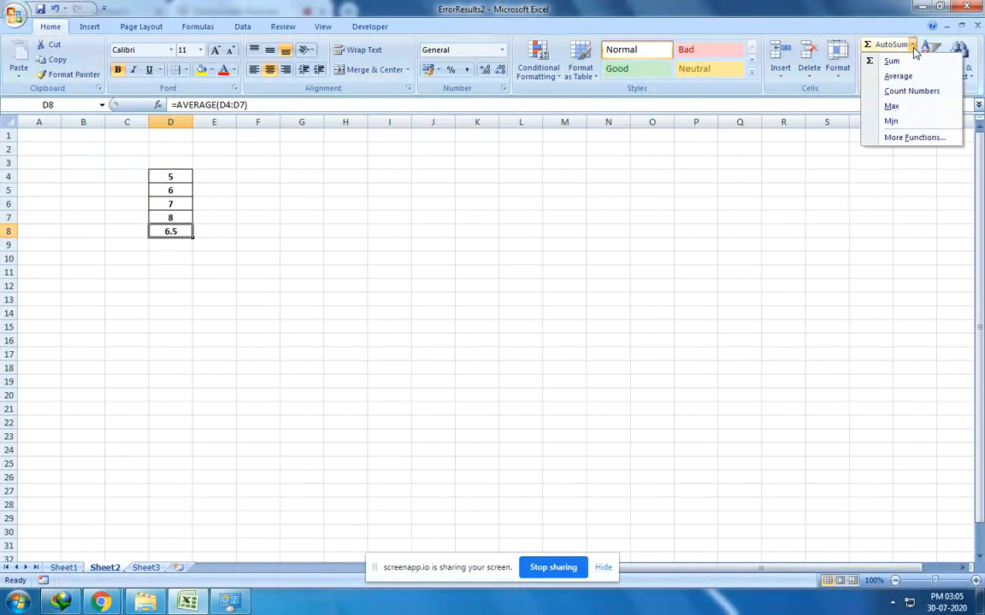
left_click(912, 91)
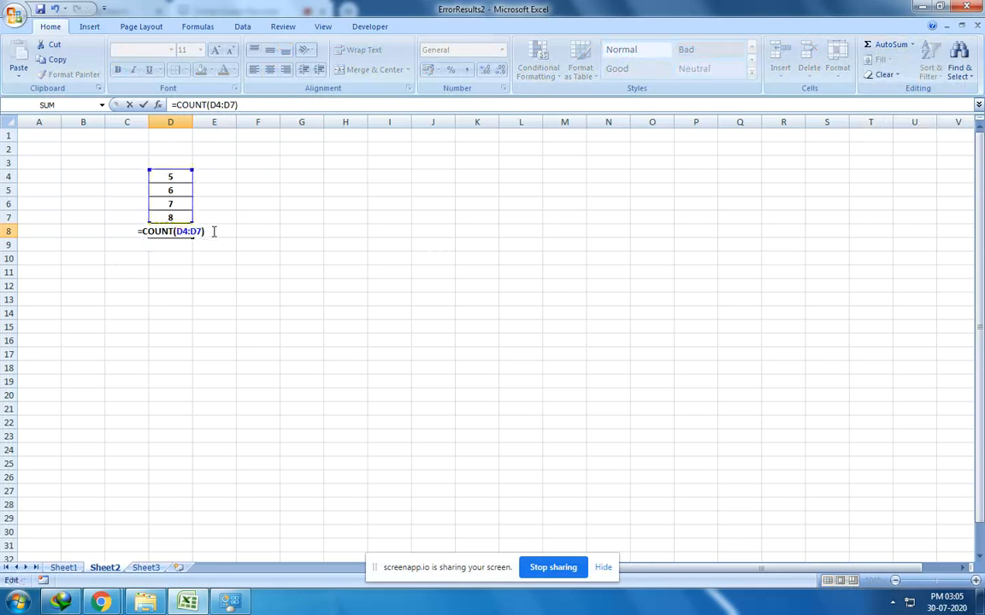
key("Return")
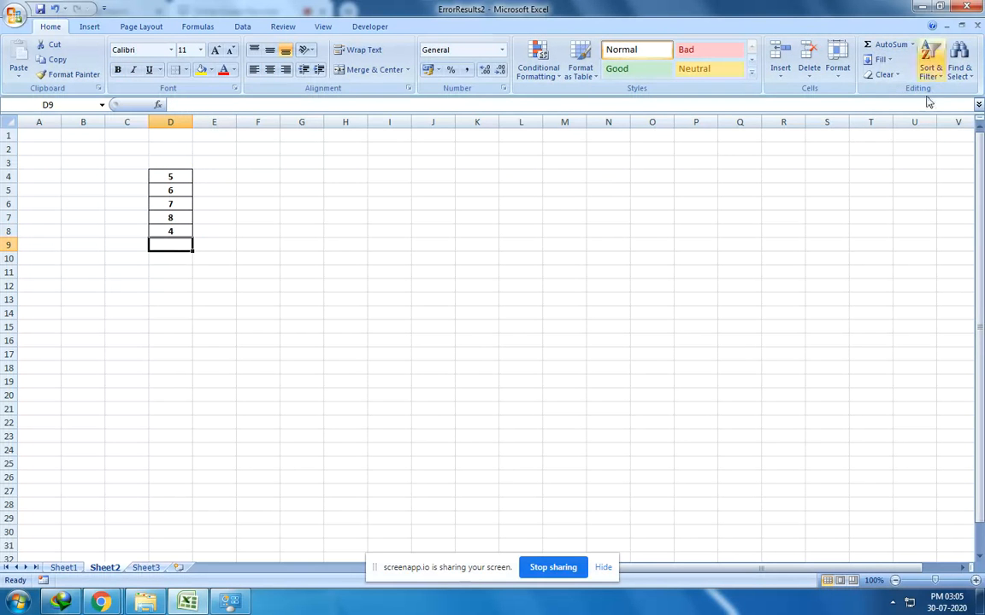
left_click(912, 45)
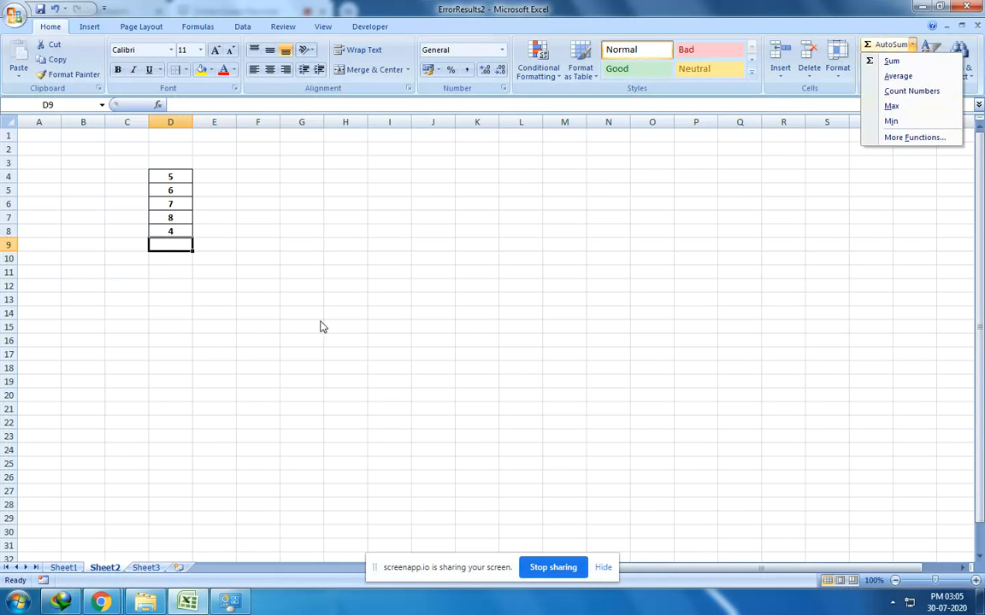
left_click(100, 603)
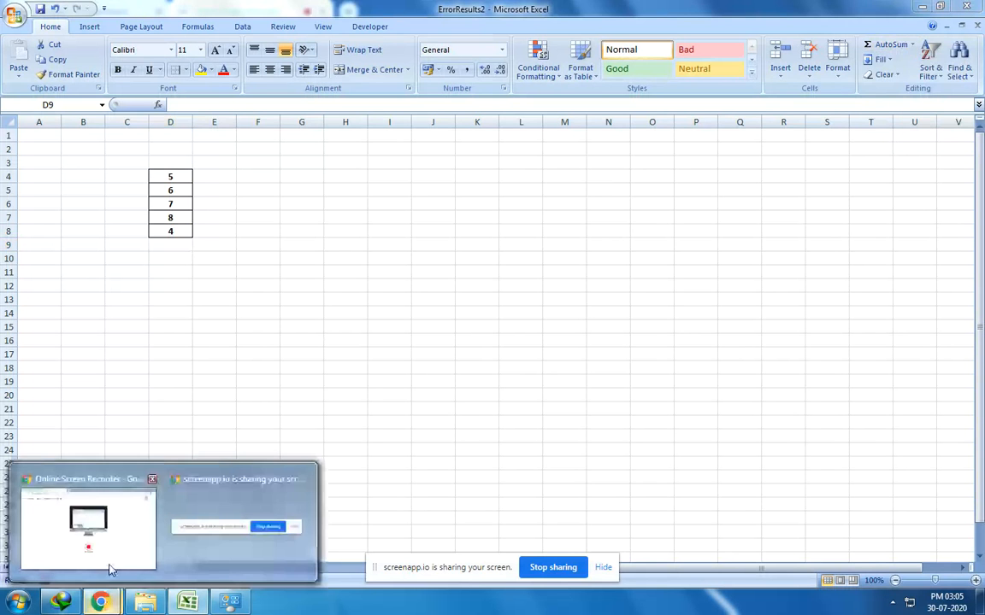
left_click(109, 570)
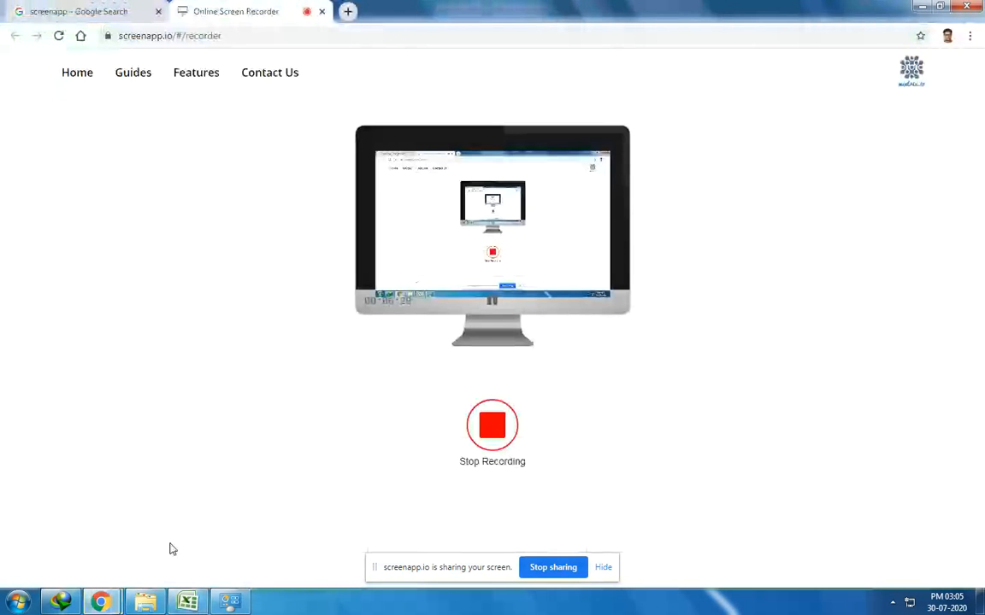